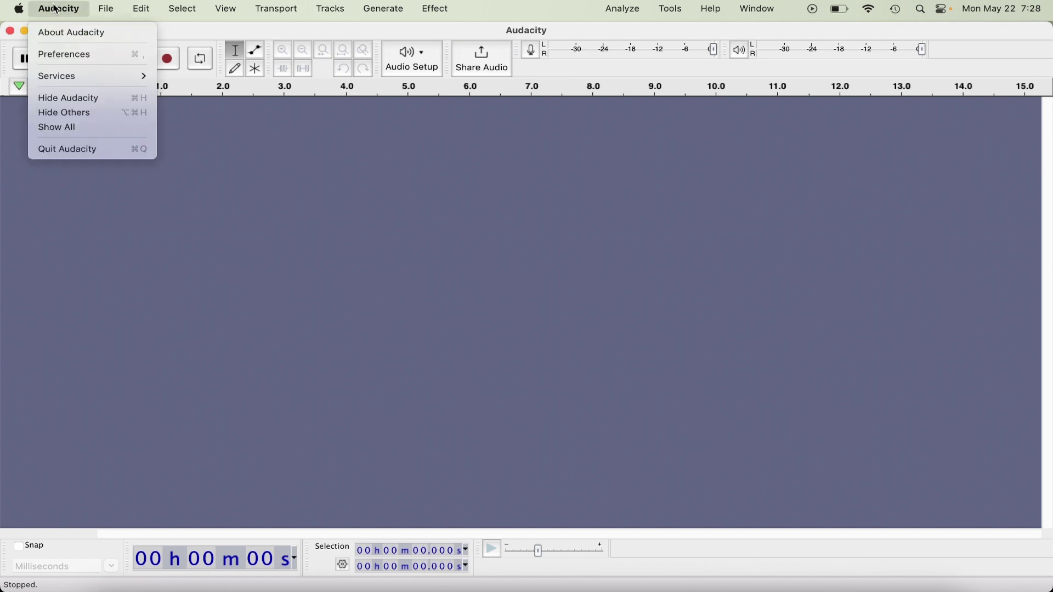
# Open the audio settings in the preferences, review the available interface hosts, and set the host to Windows DirectSound.
pyautogui.click(60, 54)
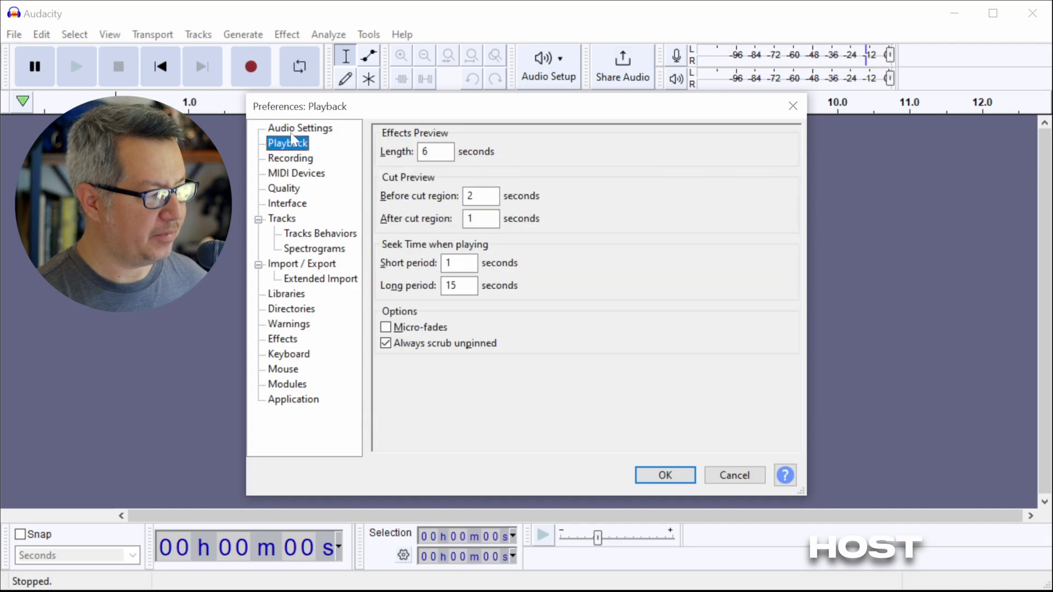
pyautogui.click(291, 132)
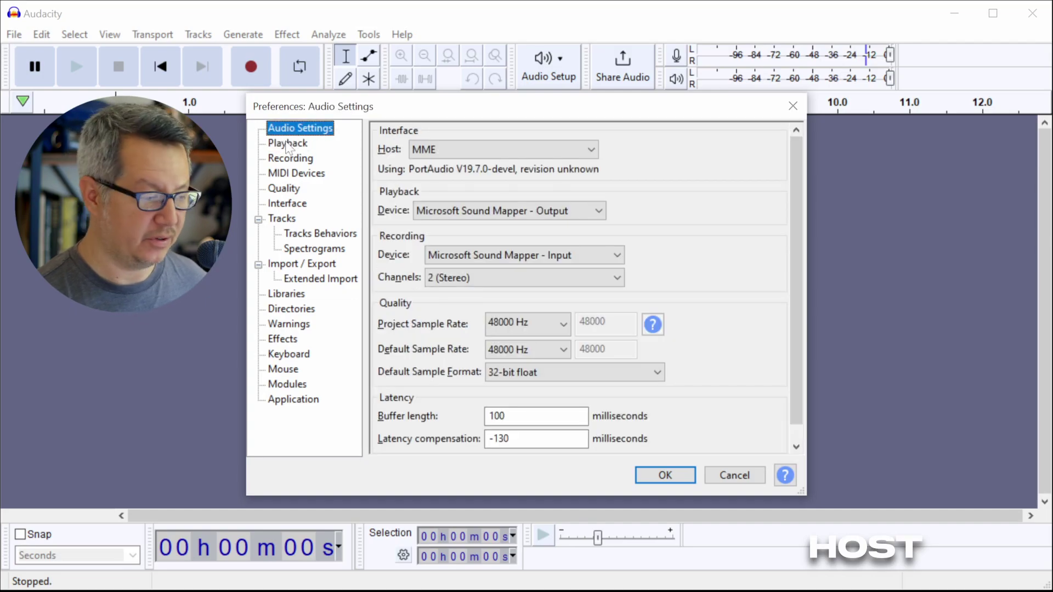
pyautogui.click(462, 152)
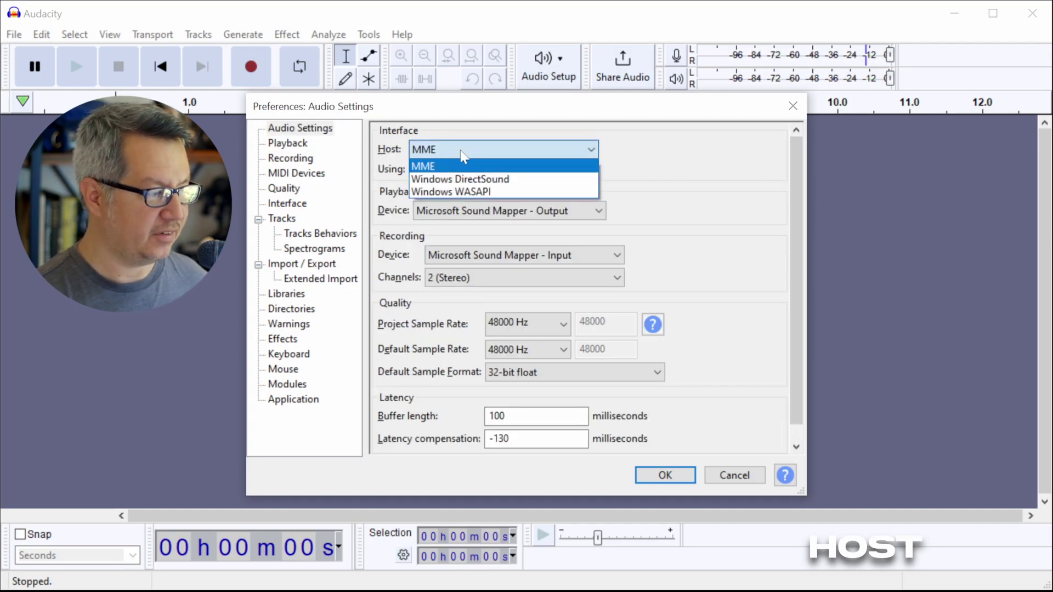
pyautogui.click(462, 156)
pyautogui.click(470, 147)
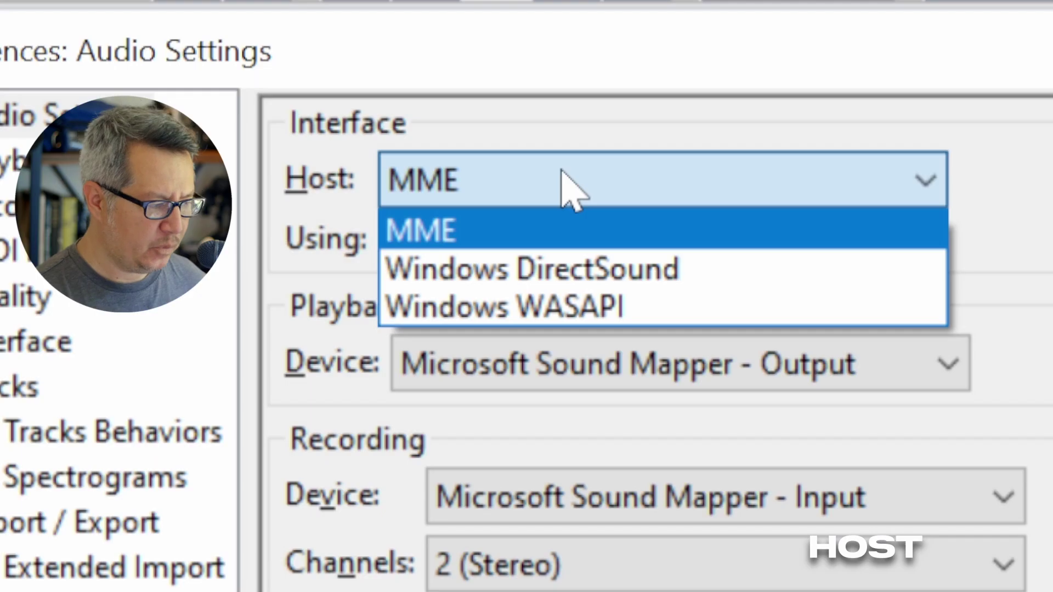
pyautogui.click(554, 181)
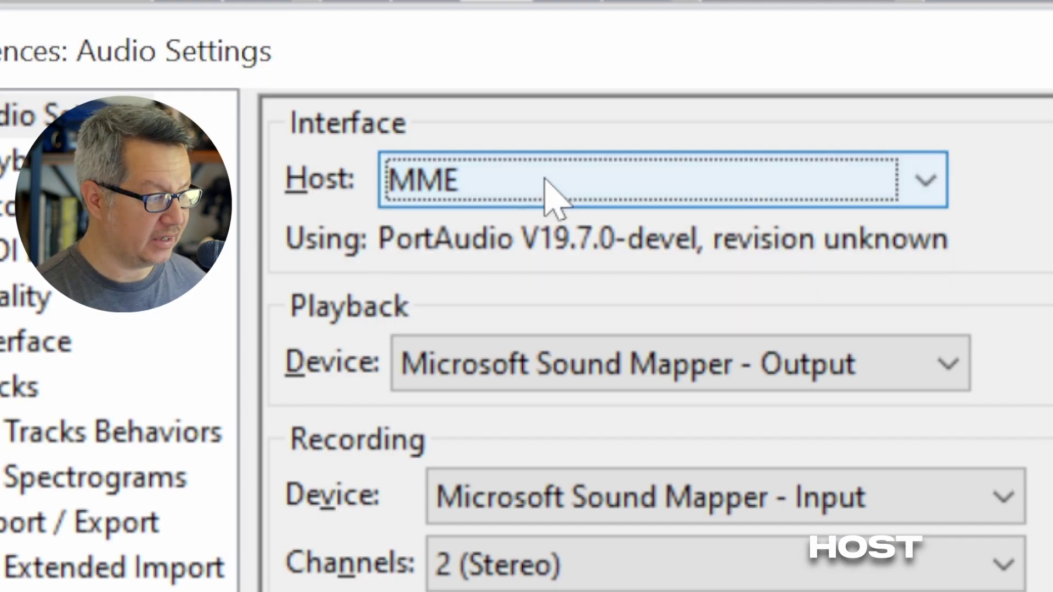
pyautogui.click(543, 200)
pyautogui.click(543, 229)
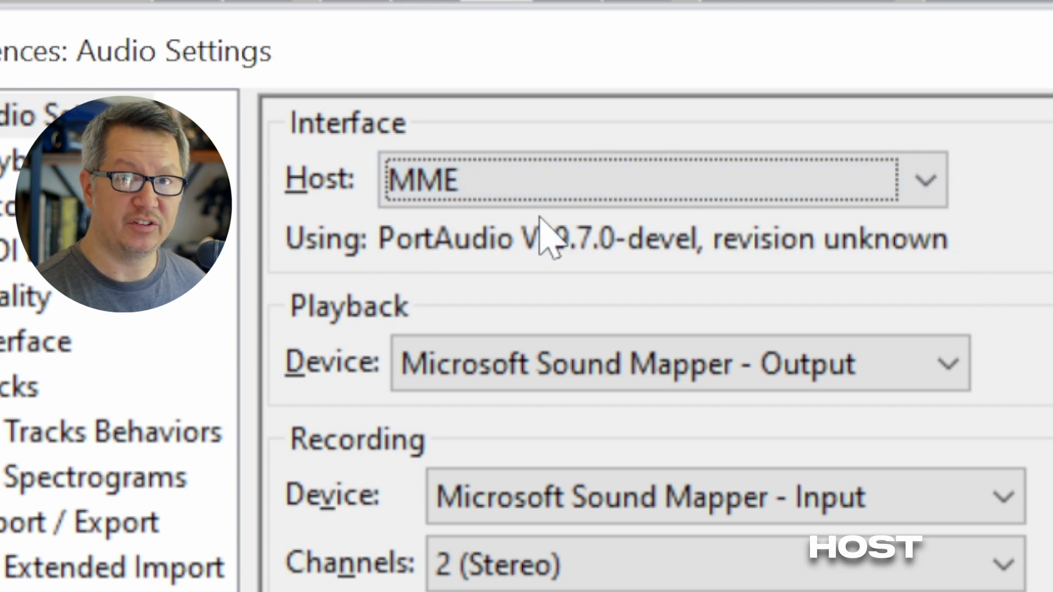
pyautogui.click(496, 199)
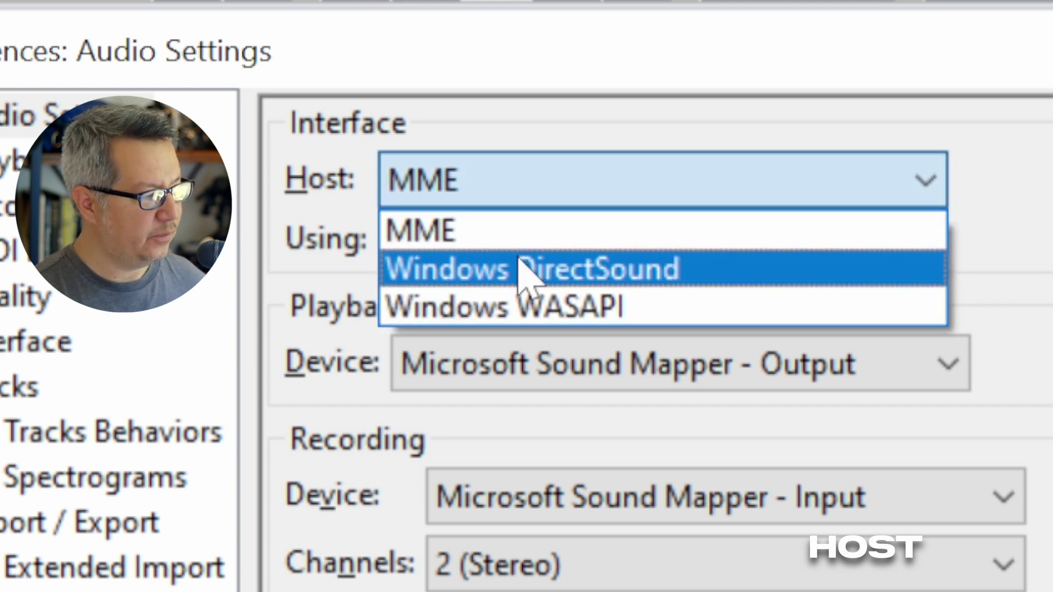
pyautogui.click(454, 265)
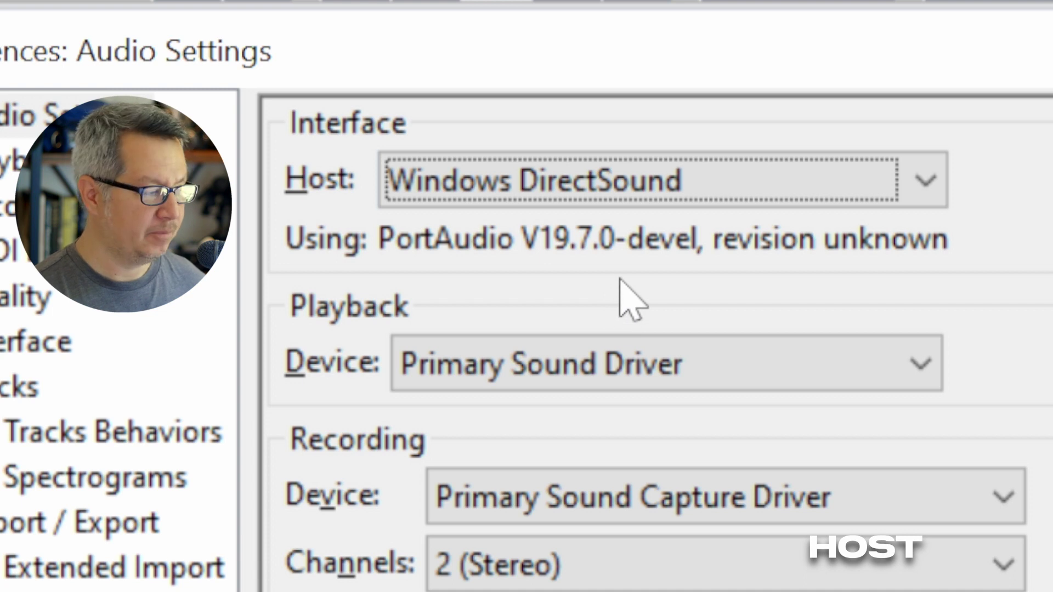
pyautogui.click(573, 201)
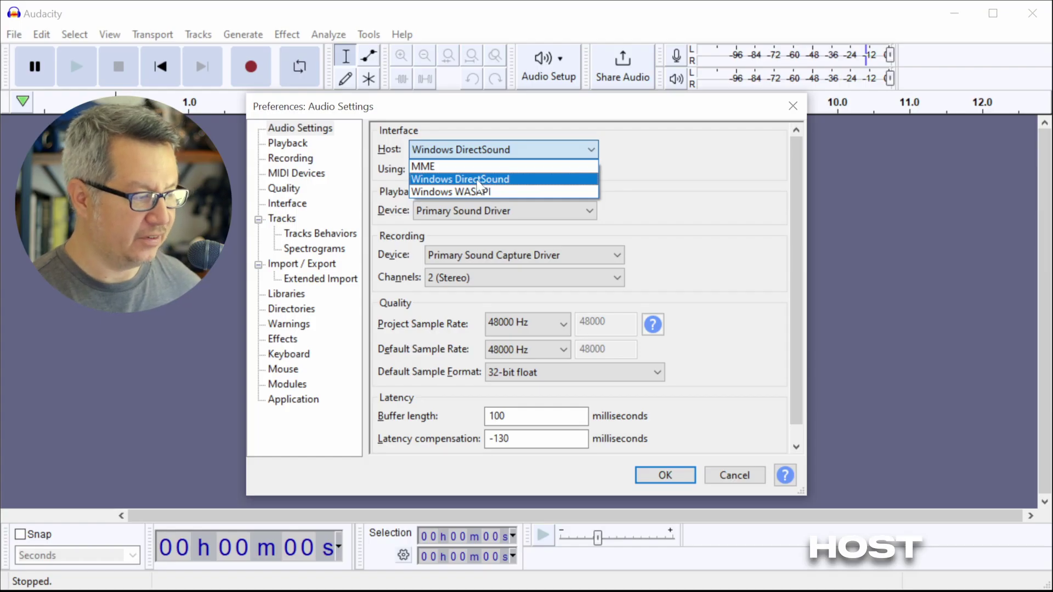
pyautogui.click(480, 179)
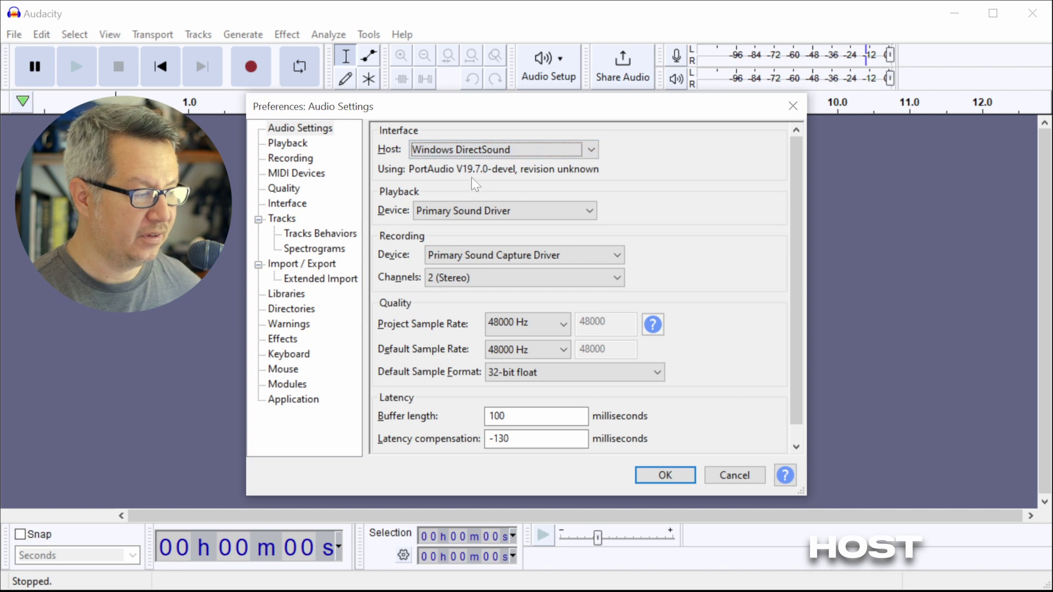
pyautogui.click(473, 153)
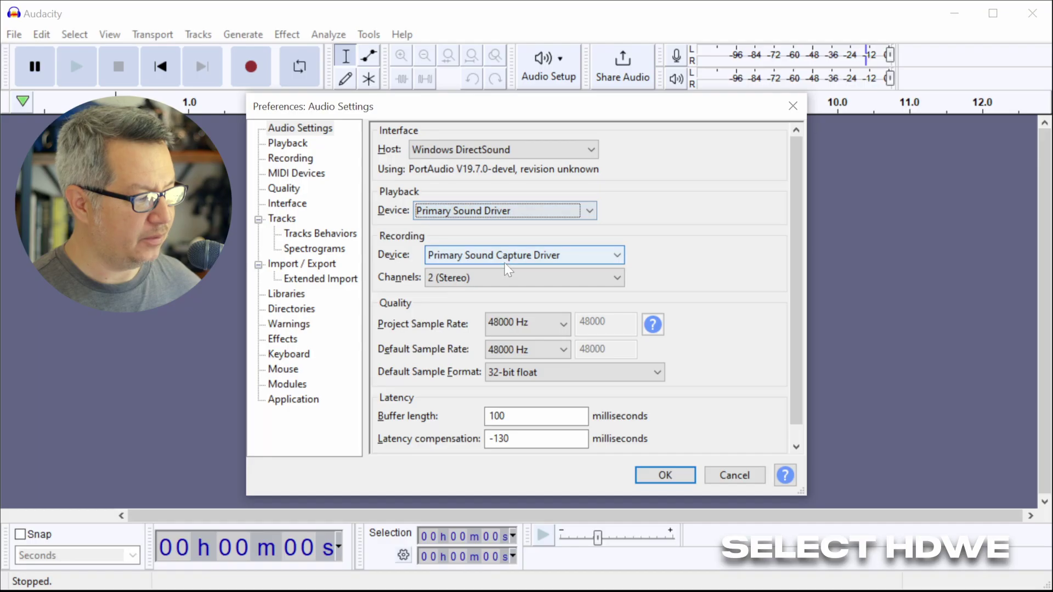
# Set the playback device to Speakers (ATR USB microphone) and the recording device to Microphone (ATR USB microphone).
pyautogui.click(521, 254)
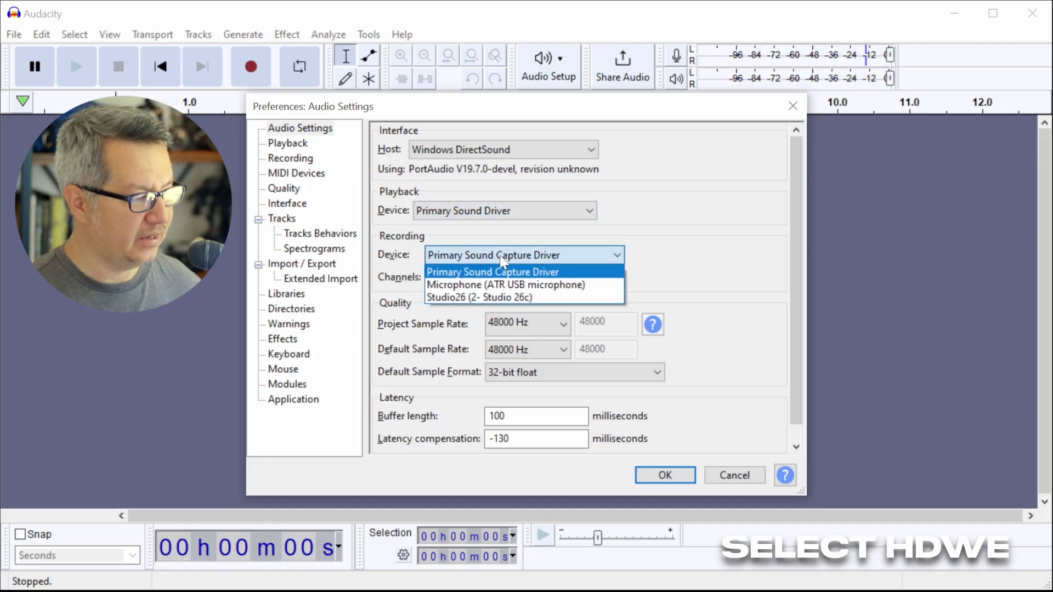
pyautogui.click(500, 211)
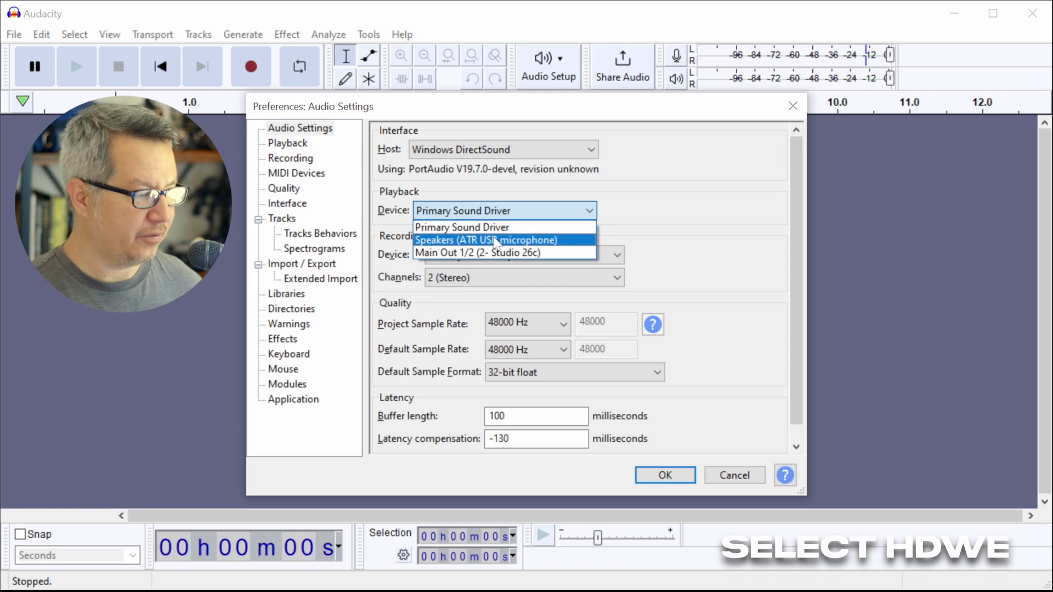
pyautogui.click(494, 214)
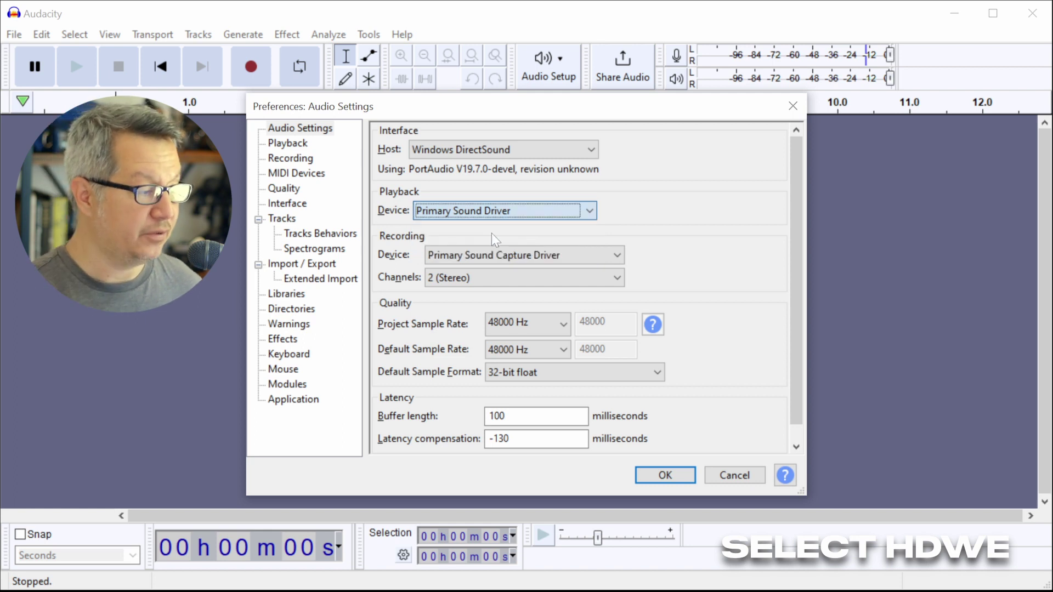
pyautogui.click(494, 214)
pyautogui.click(483, 237)
pyautogui.click(521, 255)
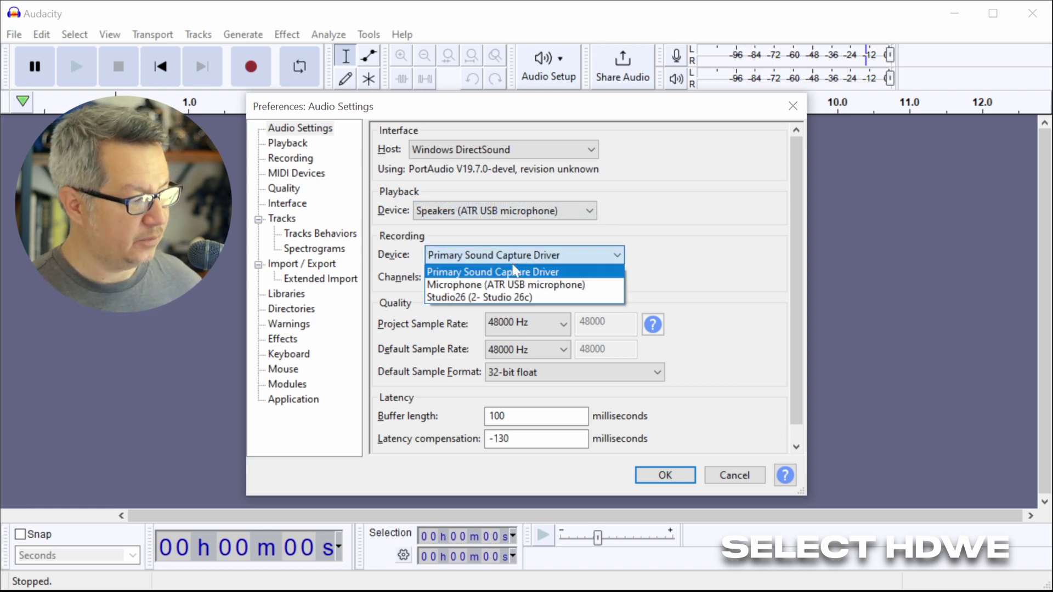
pyautogui.click(527, 286)
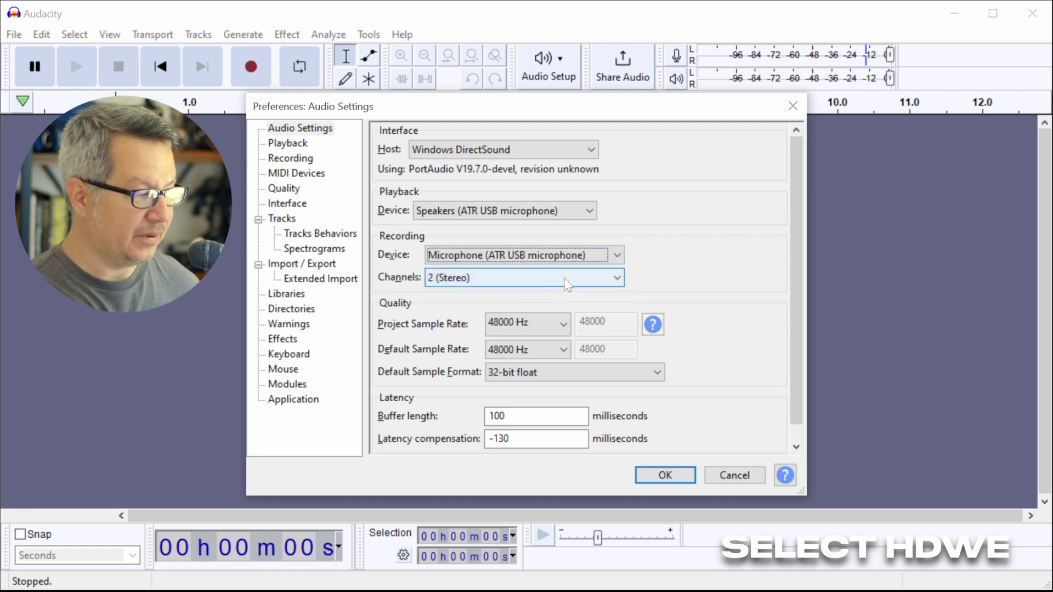
pyautogui.click(547, 280)
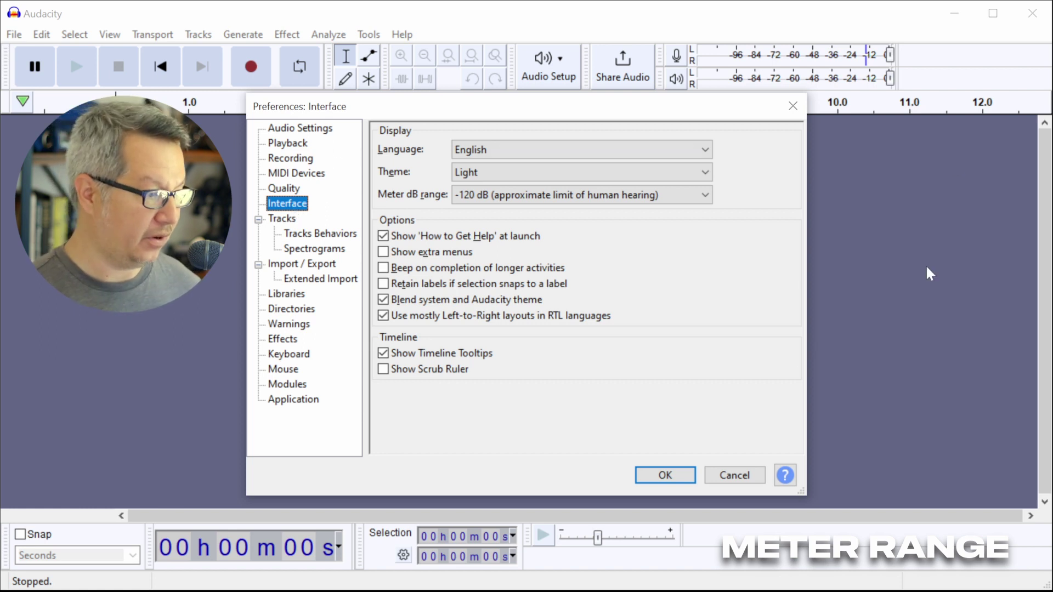
# Widen both the recording meter and the playback meter to make room for a more detailed decibel scale.
pyautogui.click(659, 195)
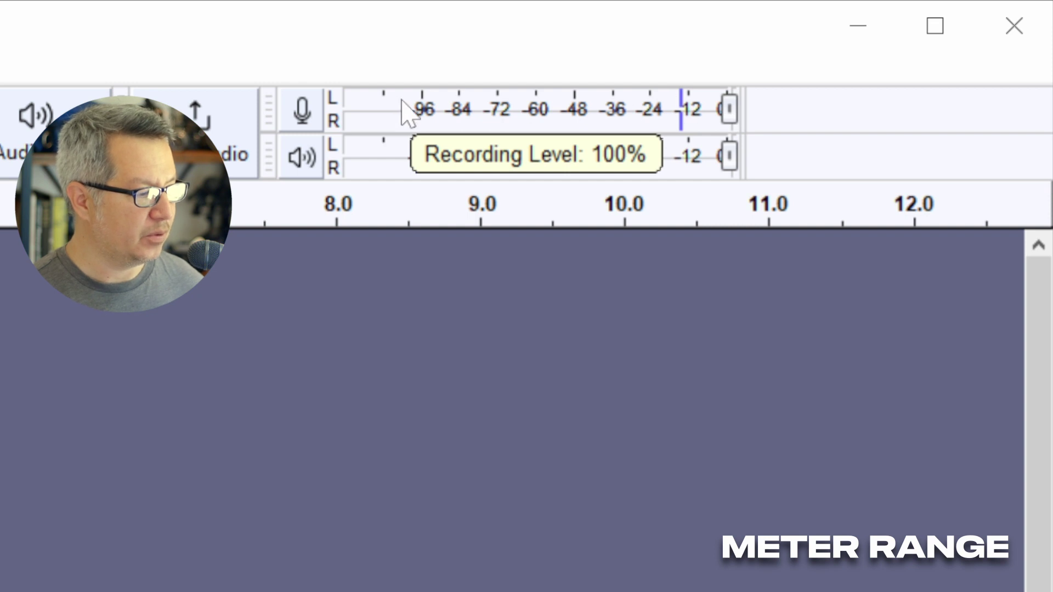
pyautogui.moveTo(740, 134); pyautogui.dragTo(968, 141)
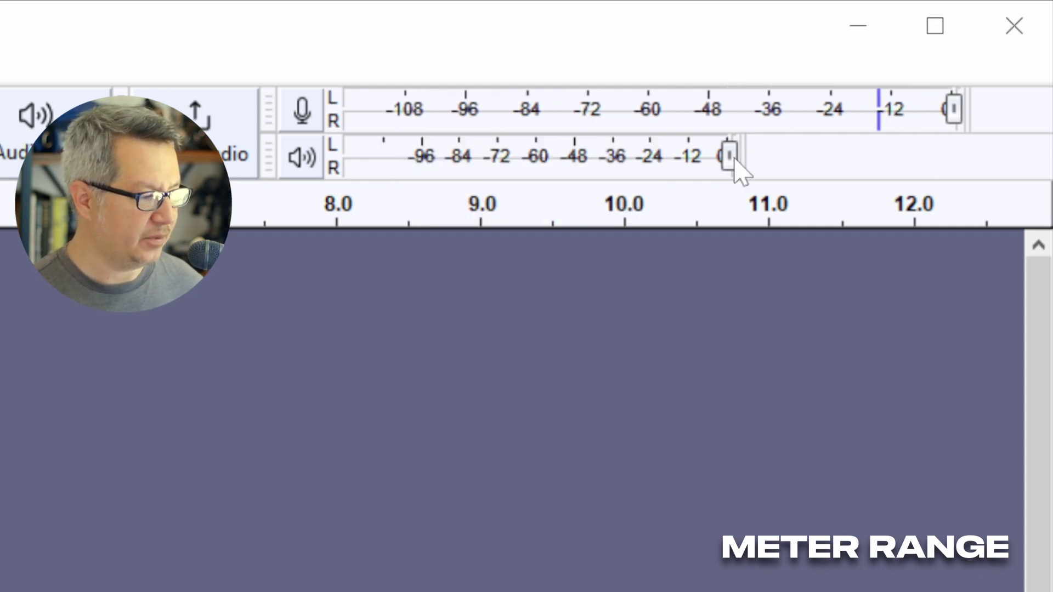
pyautogui.moveTo(741, 158); pyautogui.dragTo(964, 165)
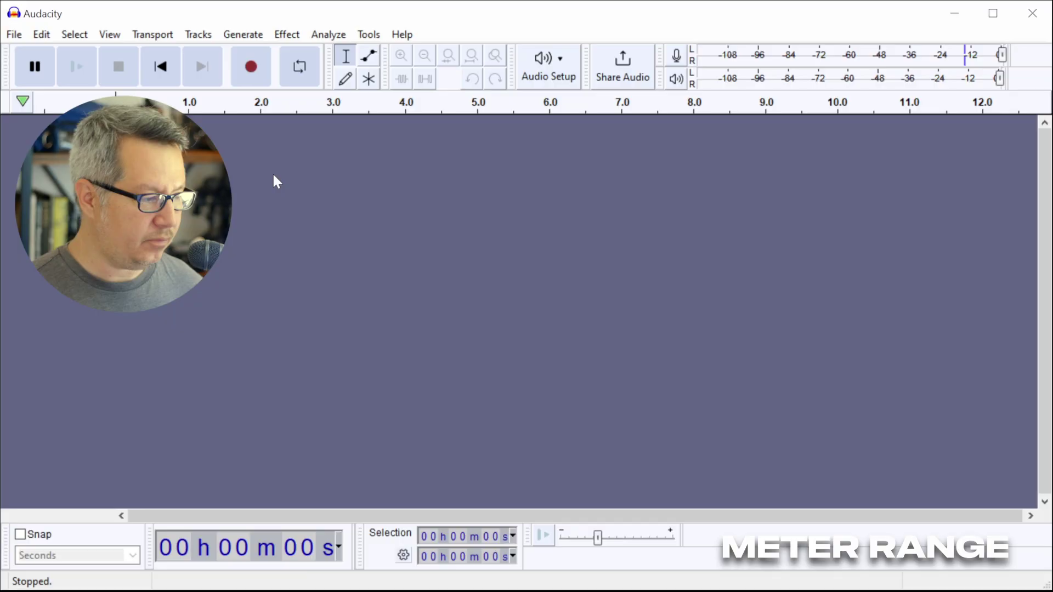
# Set the meter dB range in the interface preferences to -36 dB (shallow range for high-amplitude editing).
pyautogui.hotkey('ctrl', 'p')
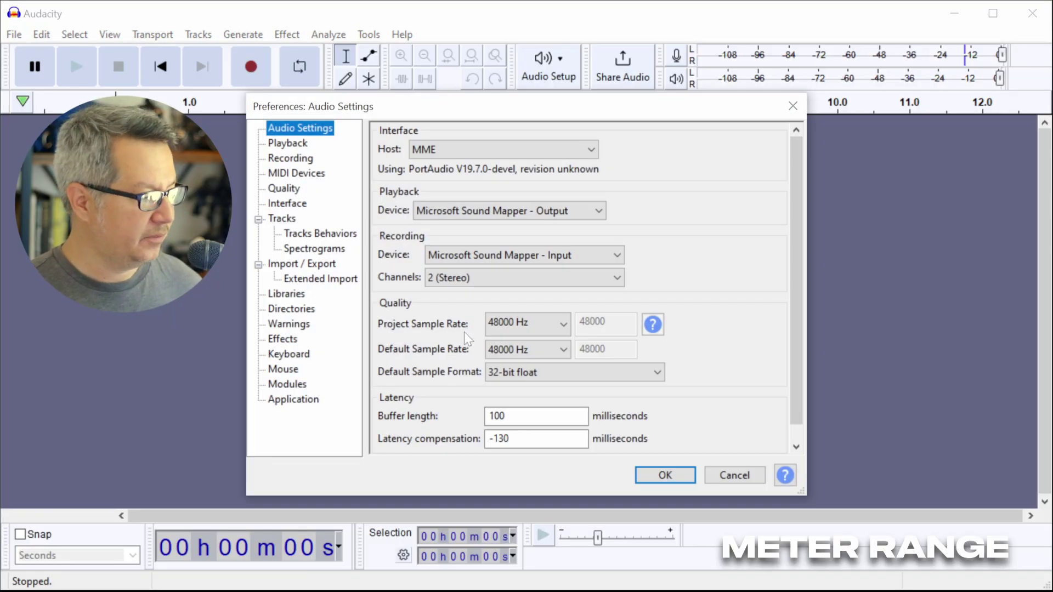
pyautogui.click(287, 203)
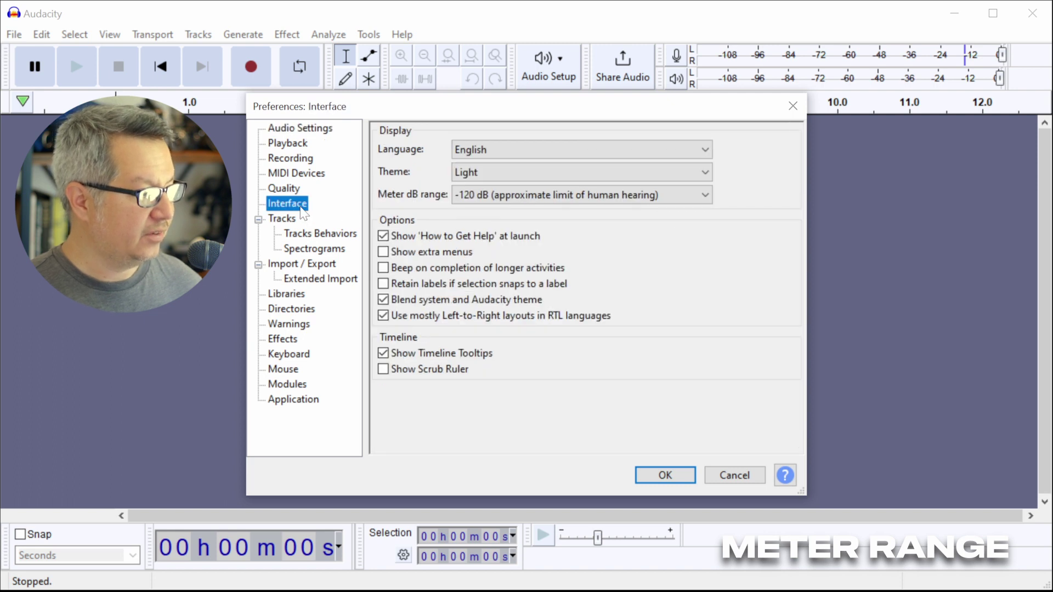
pyautogui.click(559, 195)
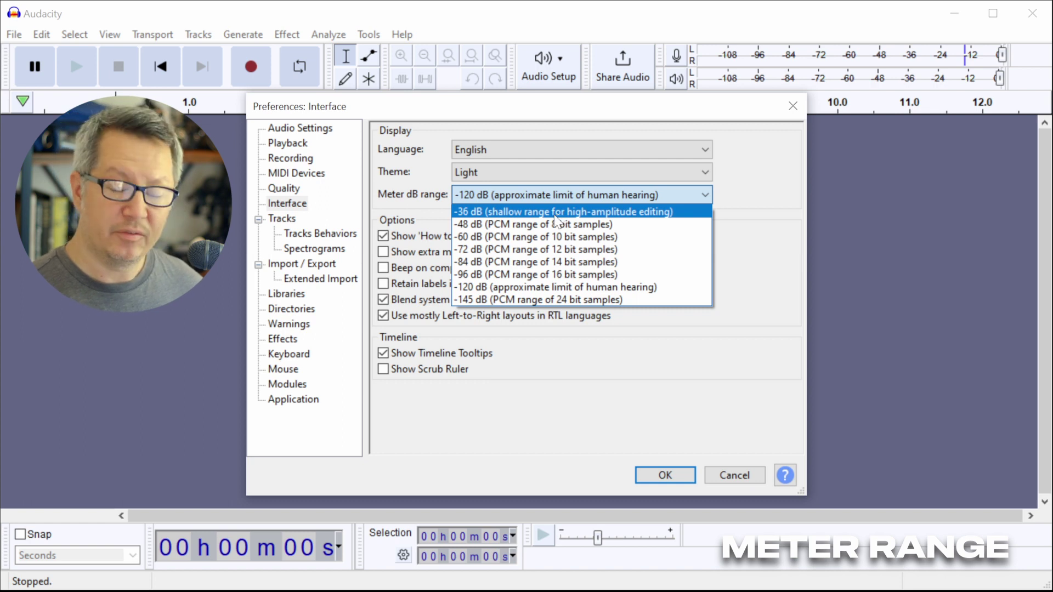
pyautogui.click(556, 212)
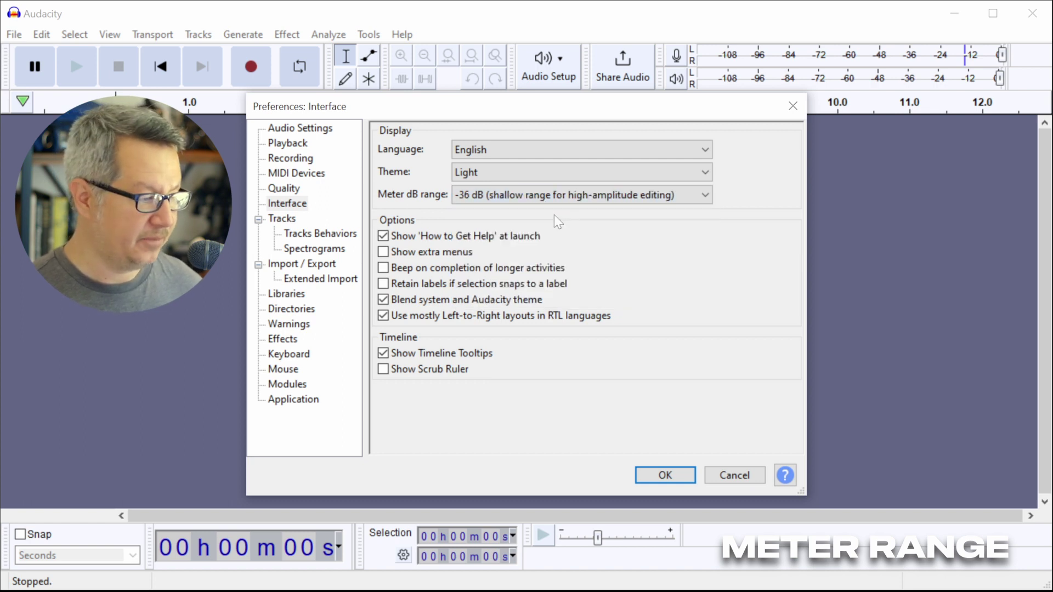
pyautogui.click(666, 476)
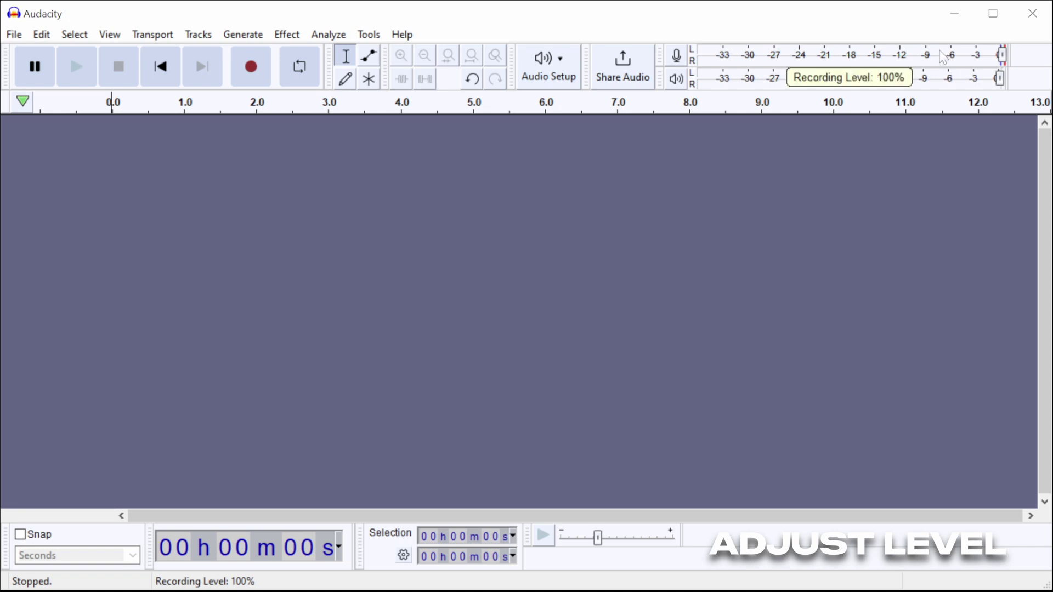
# Record a stereo test clip of about 4 seconds, stop recording, and delete the test track.
pyautogui.click(252, 66)
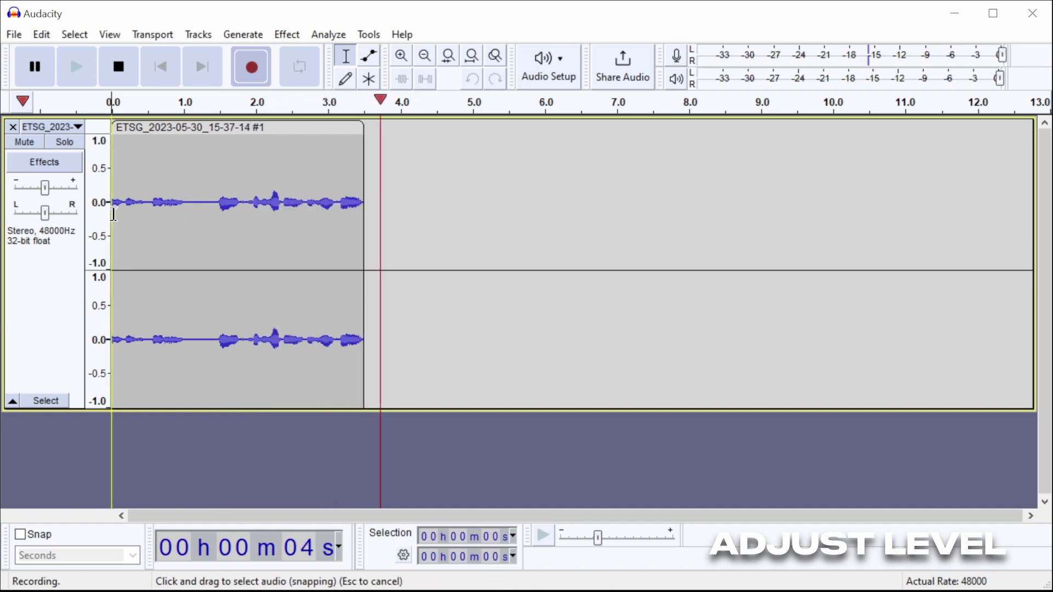
pyautogui.press('space')
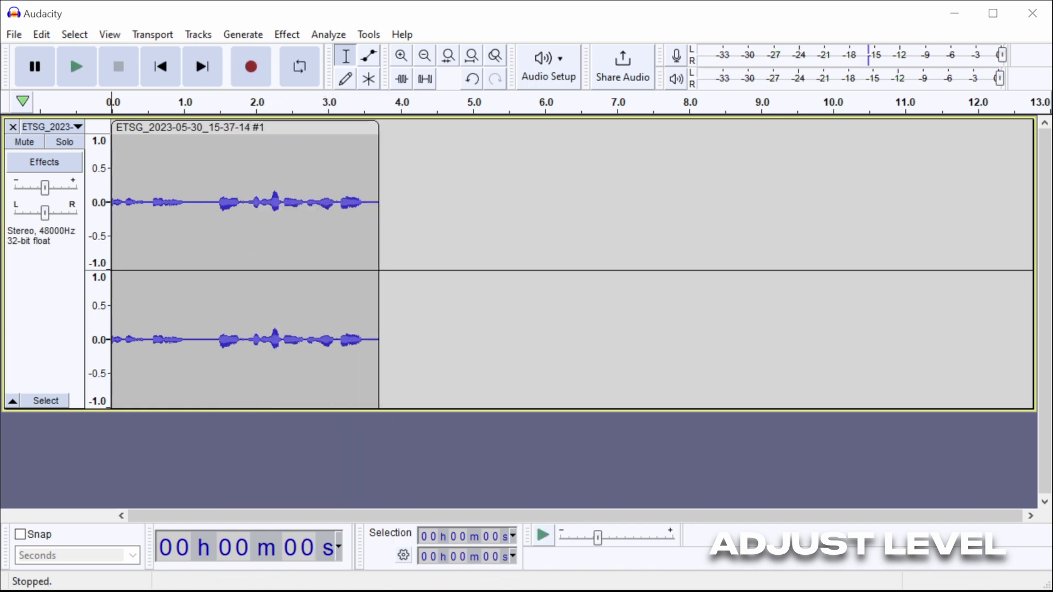
pyautogui.click(11, 128)
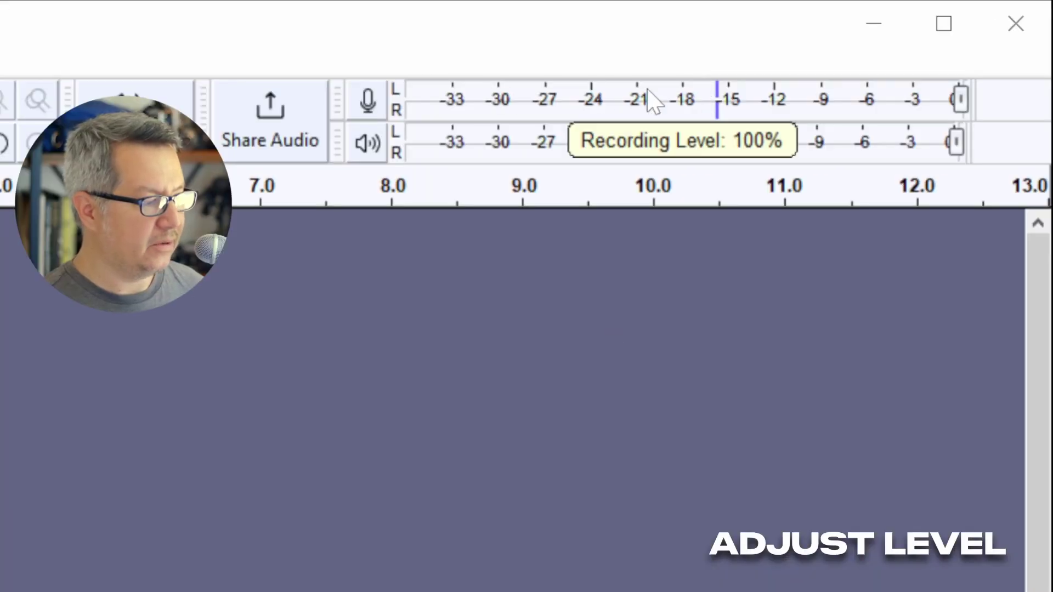
# Start monitoring the microphone input on the recording meter, check the live level, and stop monitoring.
pyautogui.click(658, 100)
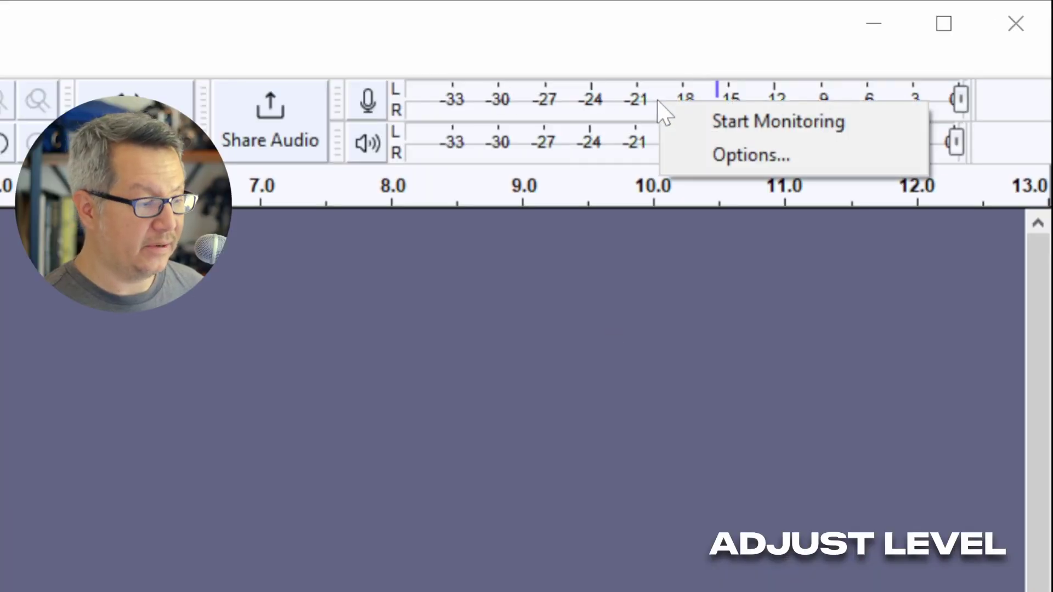
pyautogui.click(695, 116)
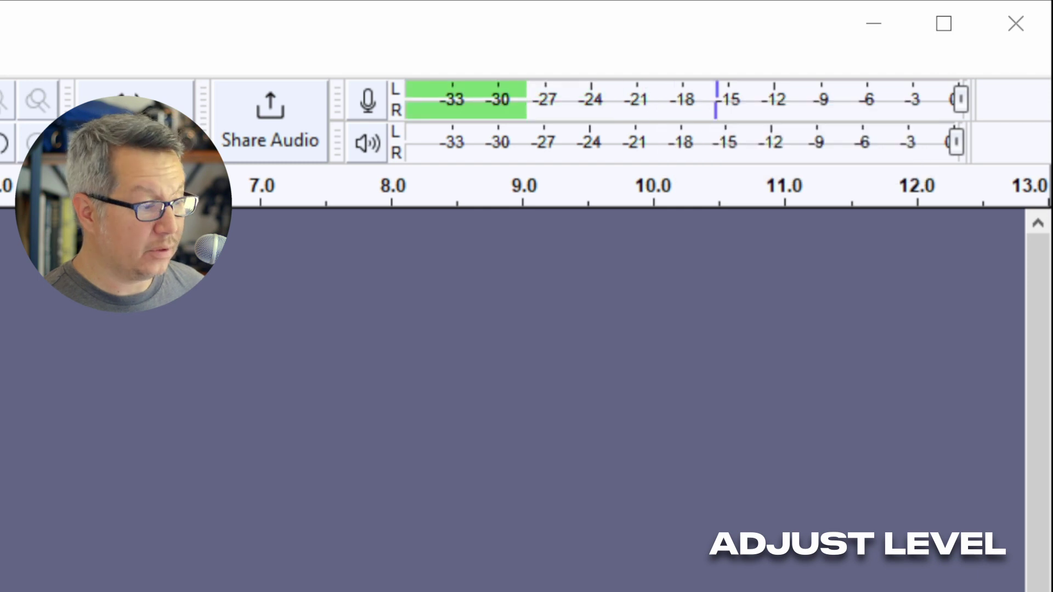
pyautogui.click(668, 94)
pyautogui.click(676, 111)
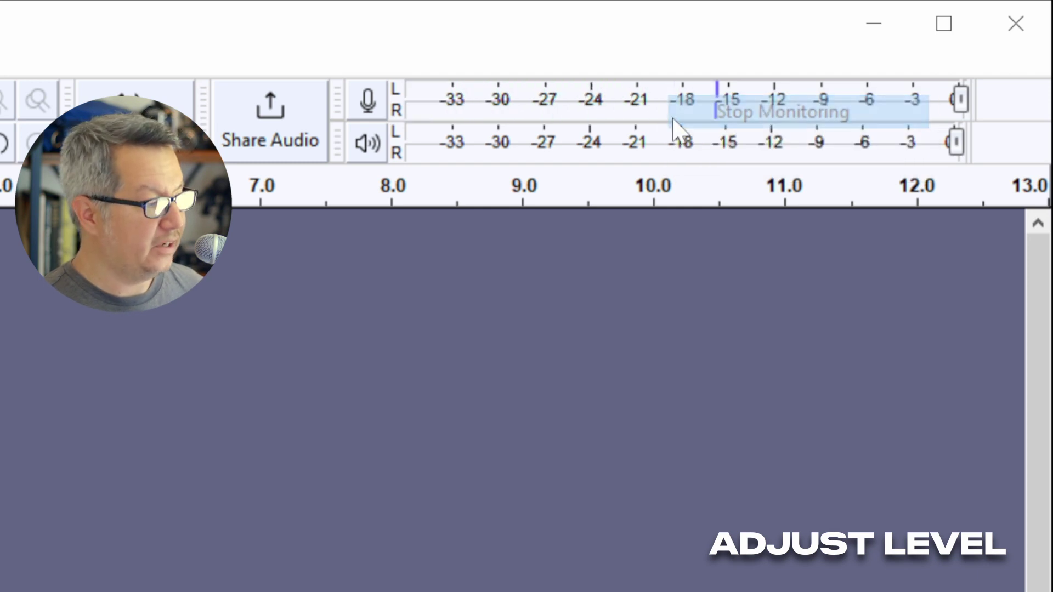
# Monitor the microphone input again and try different recording levels, raising the level to 100% and lowering it again.
pyautogui.click(364, 98)
pyautogui.click(448, 140)
pyautogui.moveTo(960, 99); pyautogui.dragTo(893, 105)
pyautogui.moveTo(833, 125); pyautogui.dragTo(845, 125)
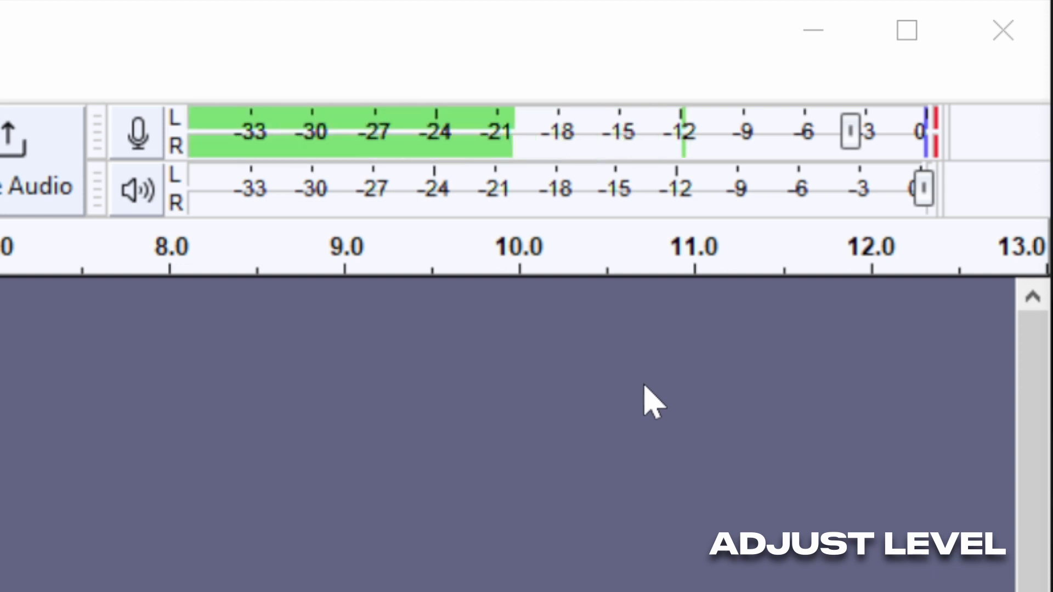
pyautogui.click(927, 134)
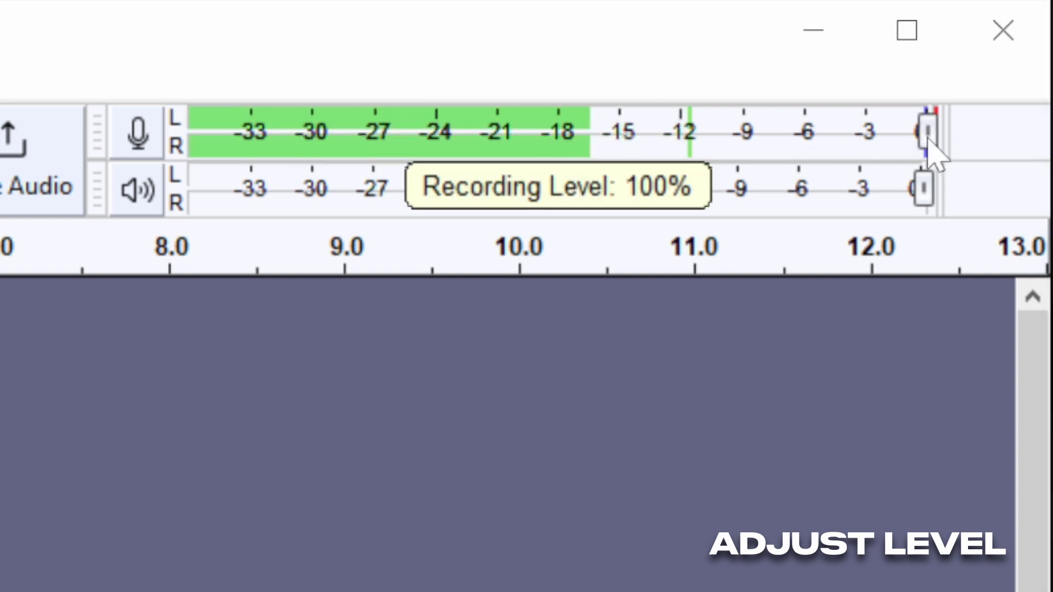
pyautogui.moveTo(926, 134); pyautogui.dragTo(884, 135)
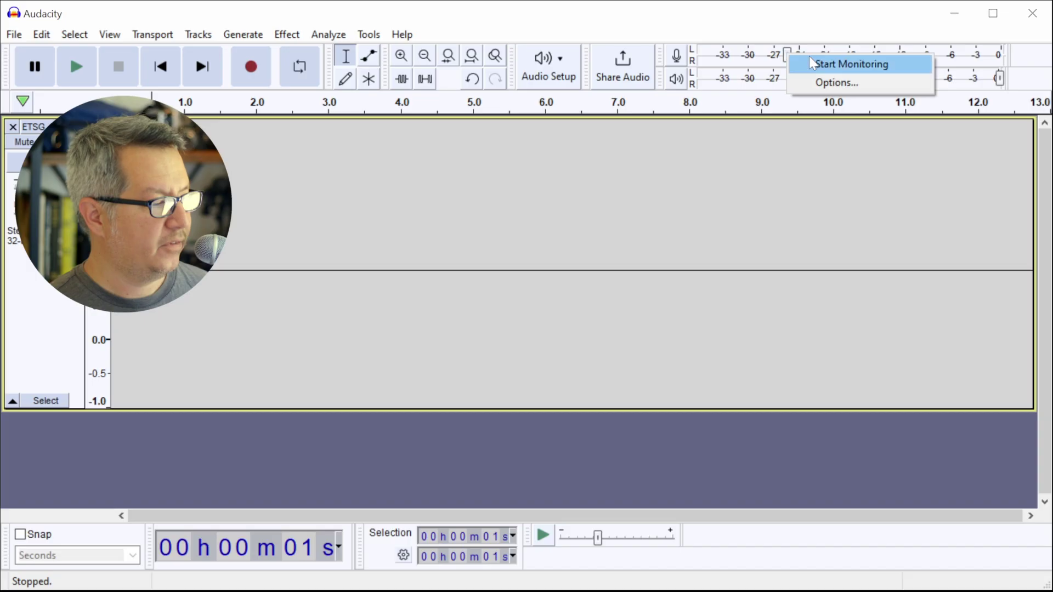
# Start input monitoring on the recording meter and set the recording level to 75%.
pyautogui.click(812, 65)
pyautogui.moveTo(786, 59); pyautogui.dragTo(841, 55)
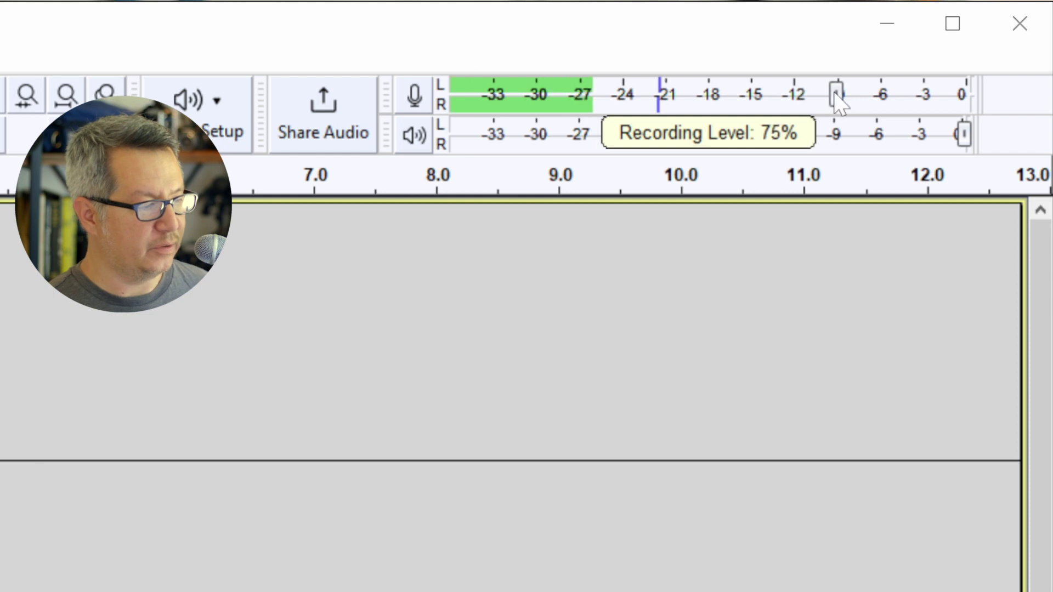
# Raise the microphone recording level to about 96% while monitoring the input on the recording meter.
pyautogui.moveTo(837, 102); pyautogui.dragTo(947, 100)
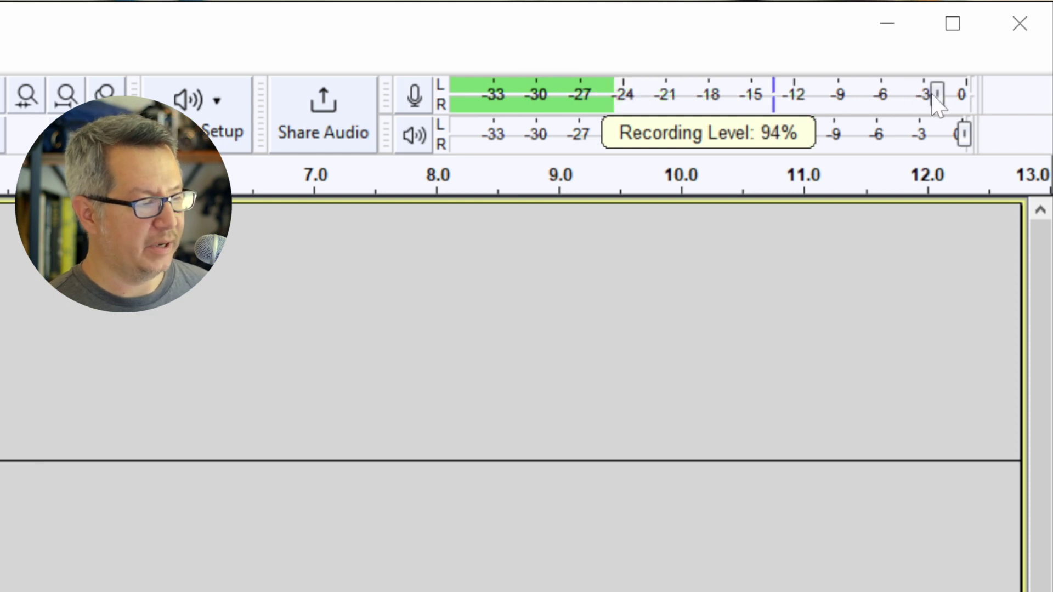
pyautogui.moveTo(937, 102); pyautogui.dragTo(968, 102)
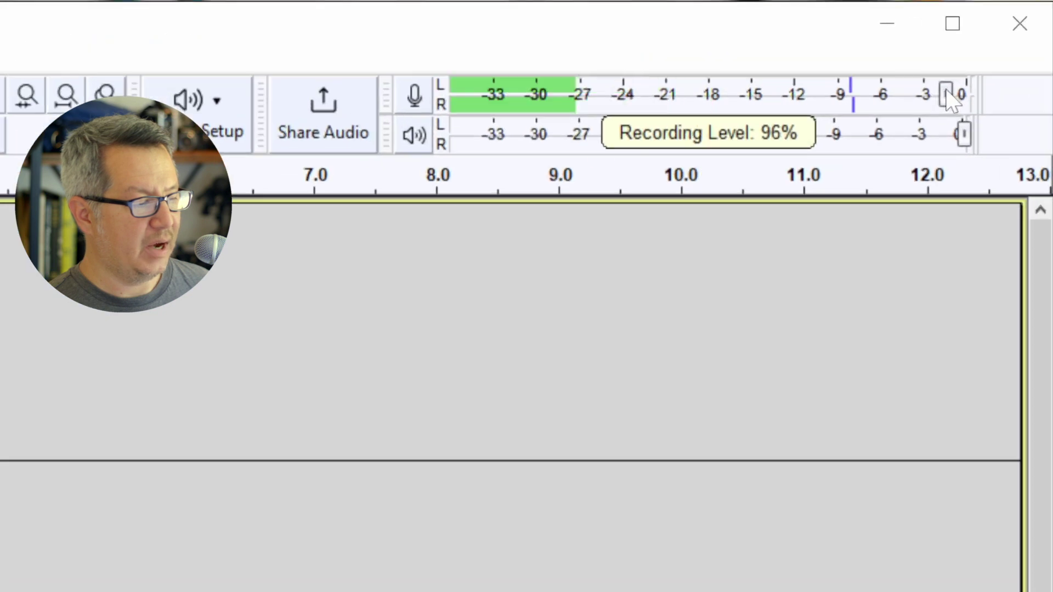
pyautogui.moveTo(992, 54); pyautogui.dragTo(990, 57)
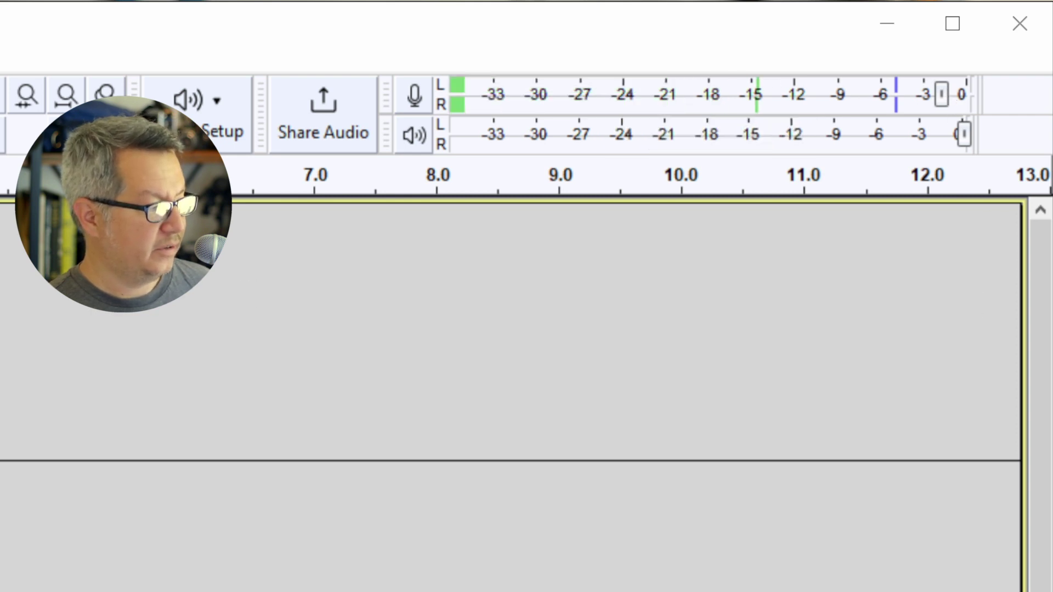
# Record a stereo voice test clip of about 4 seconds and place the cursor in it at about 1 second, just before the speech.
pyautogui.press('r')
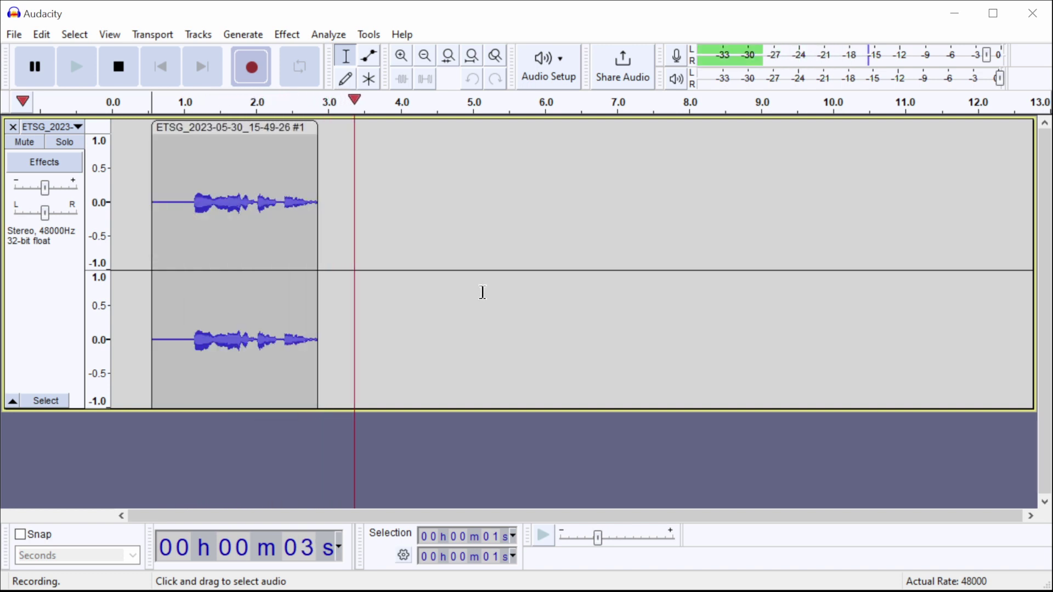
pyautogui.press('space')
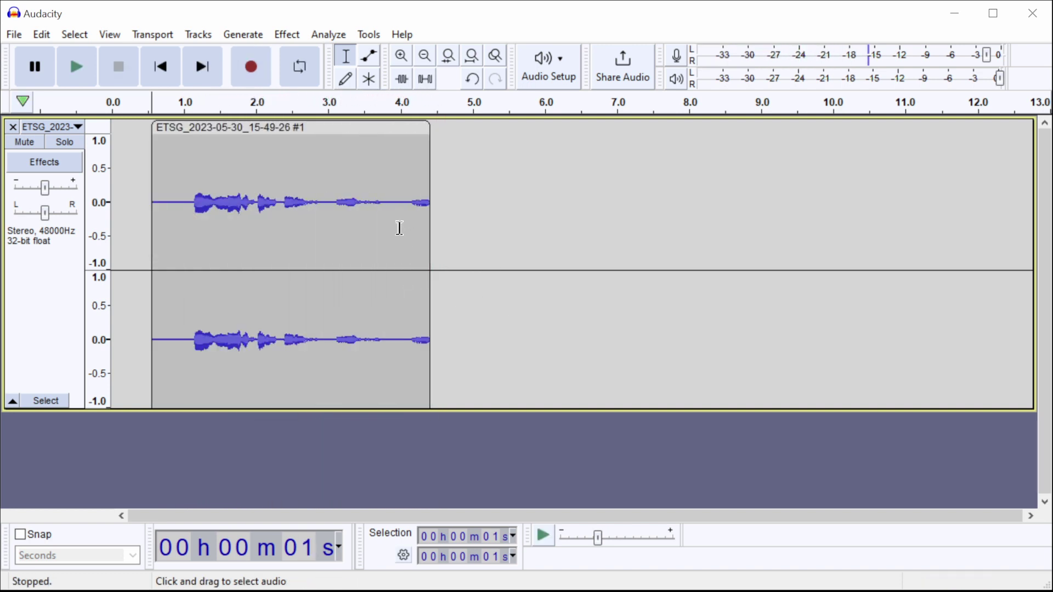
pyautogui.click(185, 232)
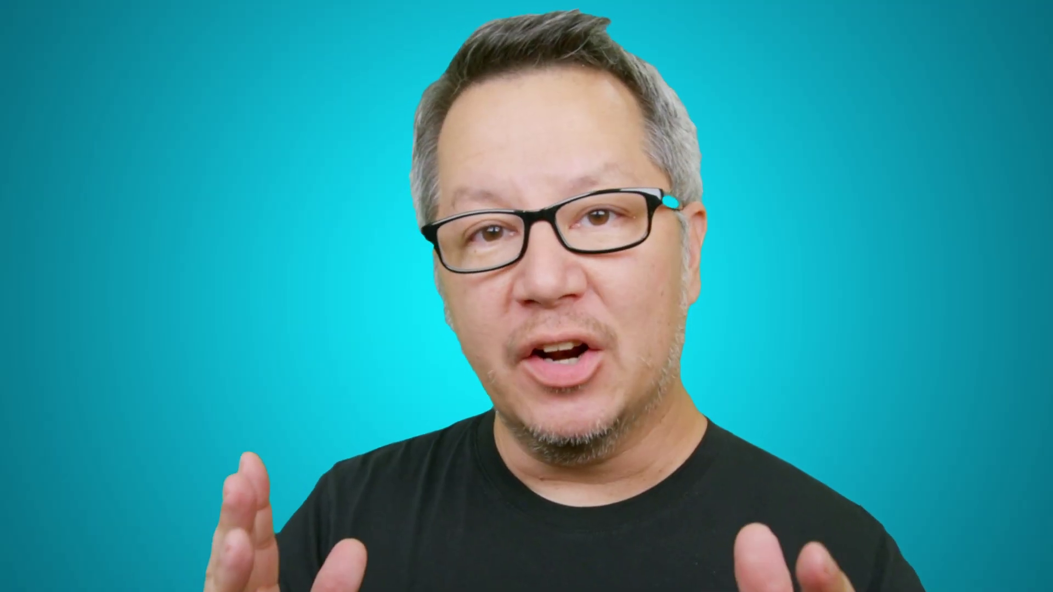